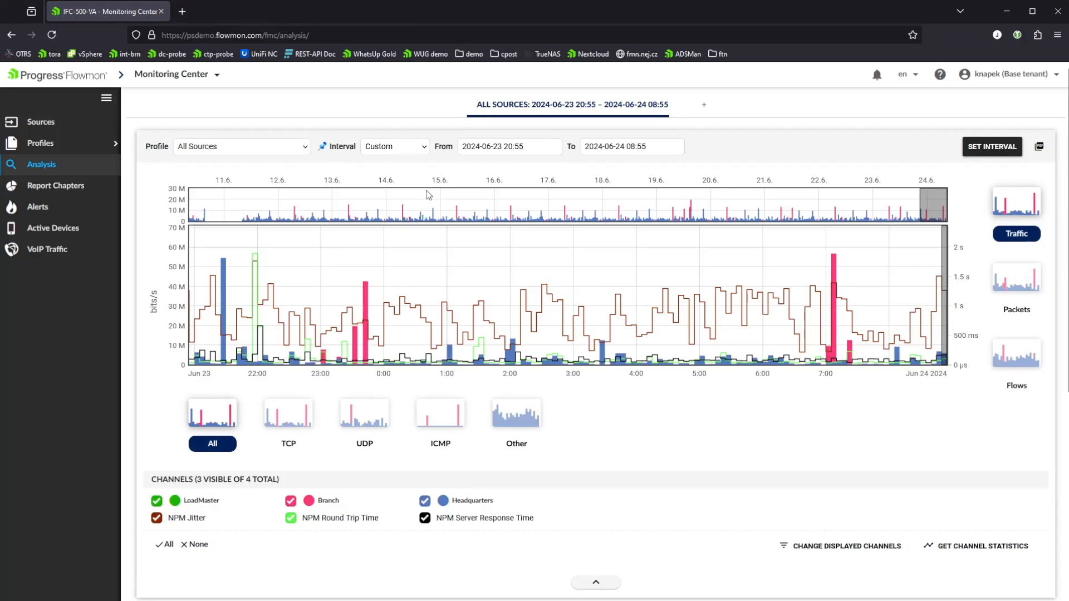
# Open the alerts list, start a new alert, and review its profile choices and the default filter.
pyautogui.click(35, 211)
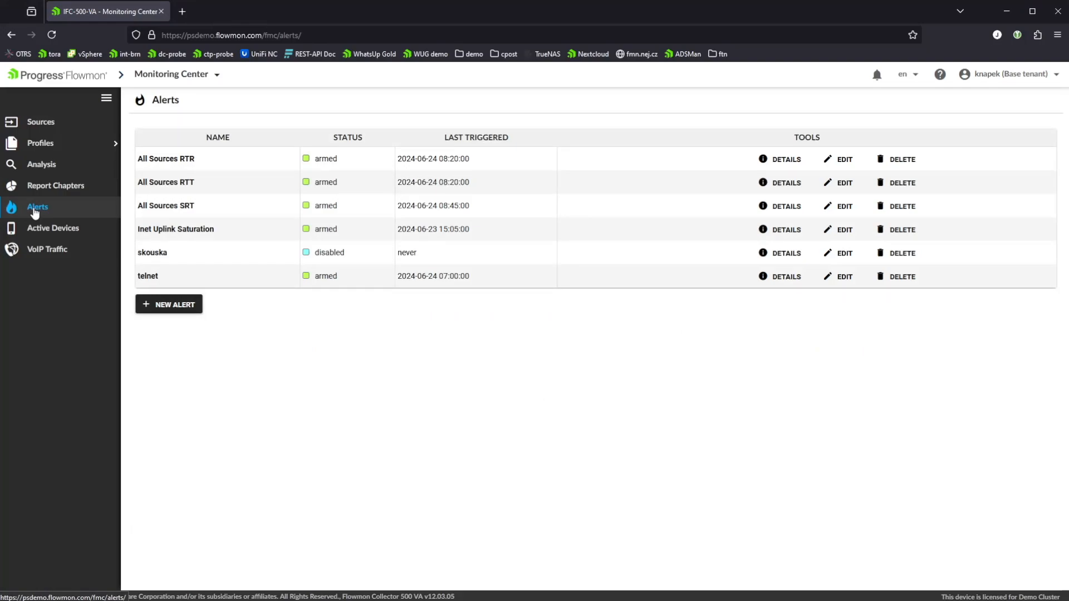
pyautogui.click(173, 307)
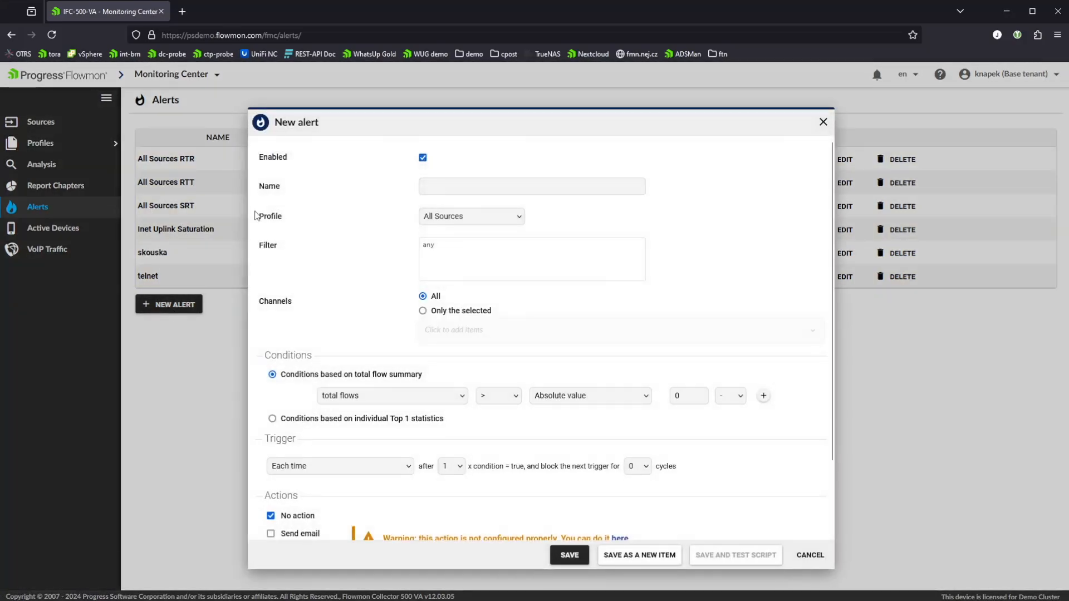
pyautogui.click(467, 218)
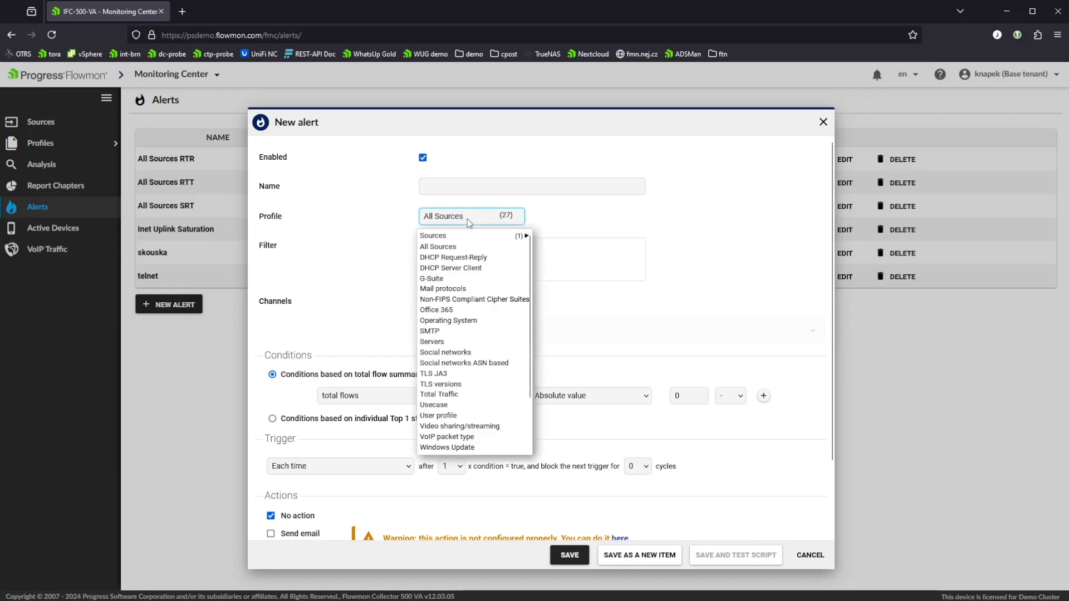
pyautogui.click(387, 241)
pyautogui.doubleClick(448, 243)
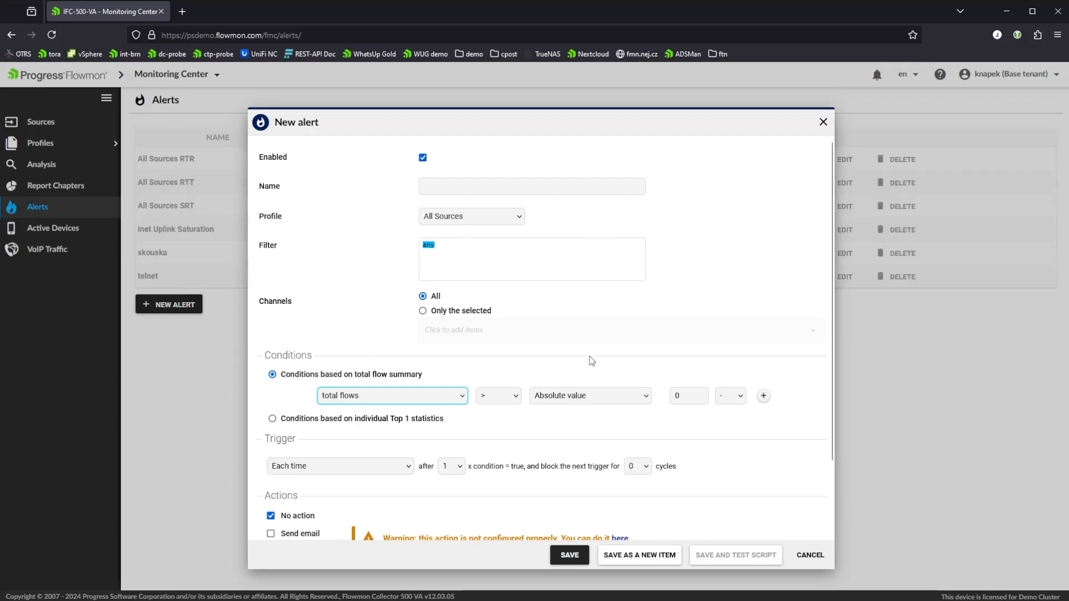
# Review the comparison operator, value type and unit choices of the total flows condition.
pyautogui.click(505, 396)
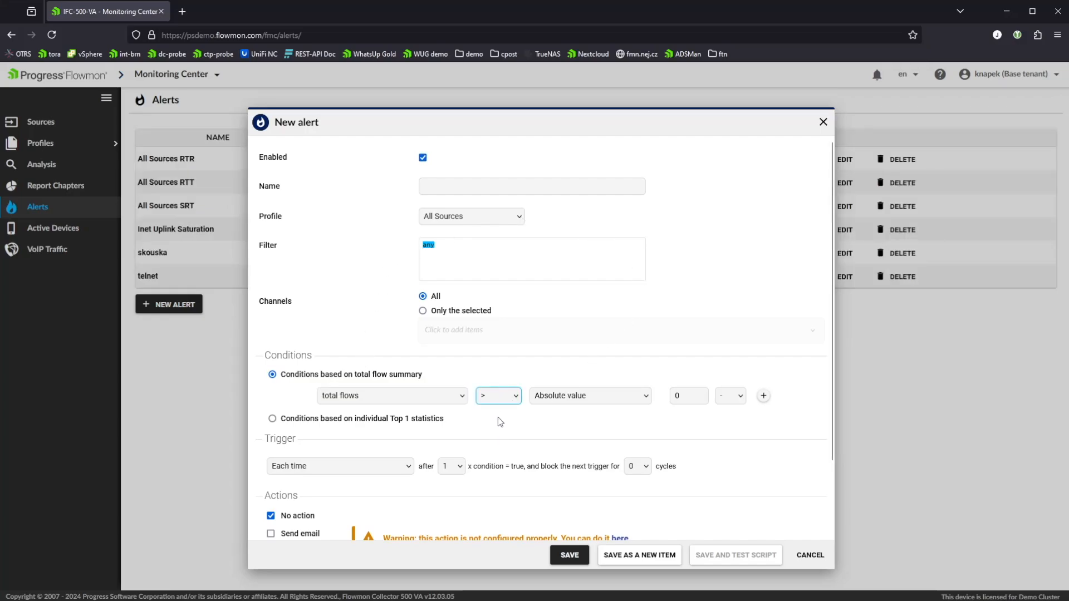
pyautogui.click(593, 400)
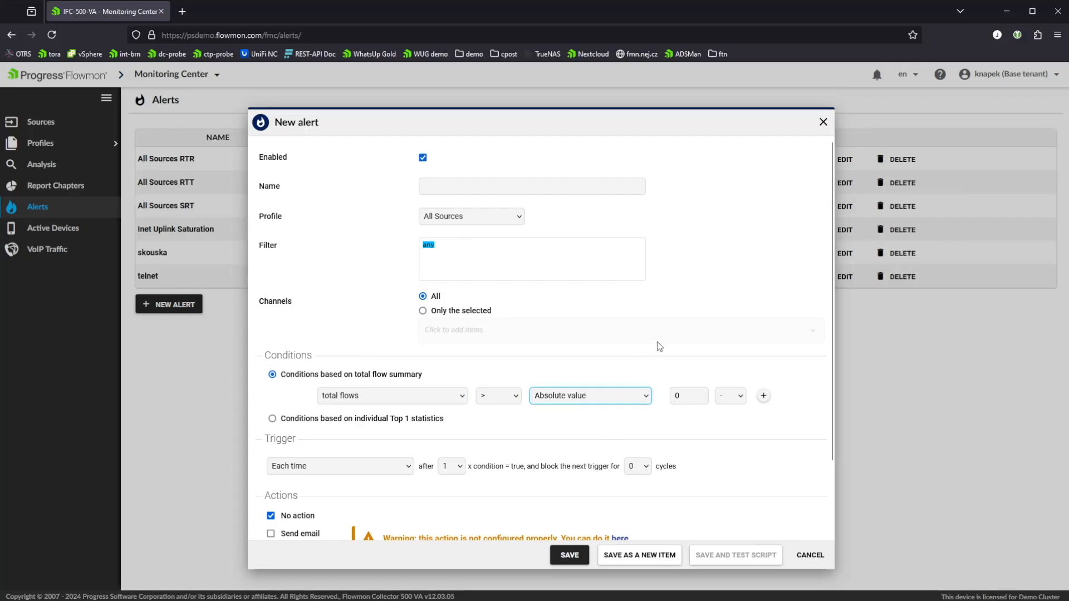
pyautogui.click(730, 396)
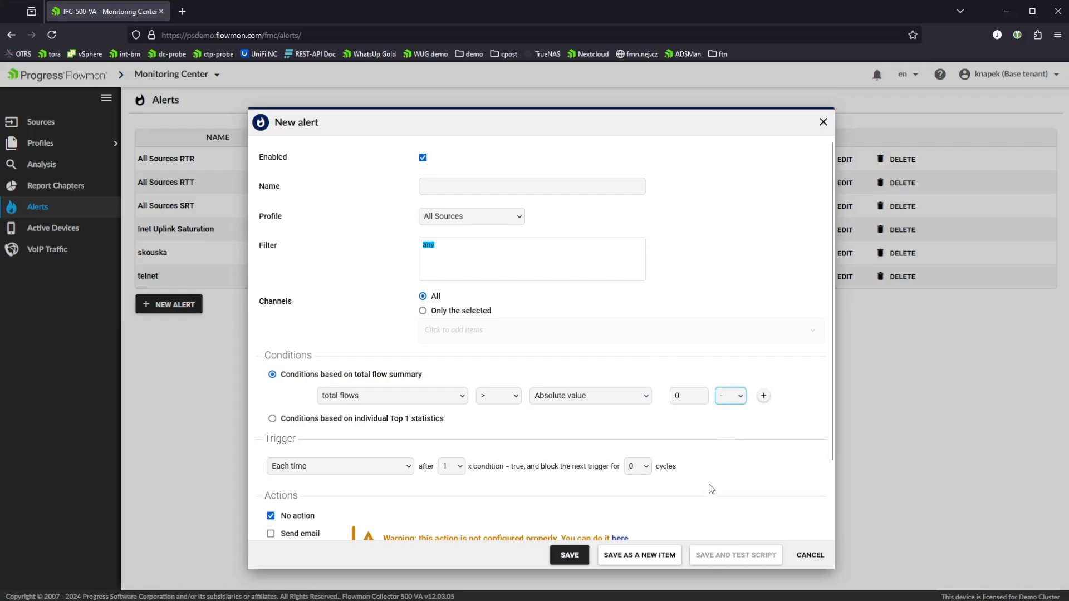
pyautogui.click(638, 438)
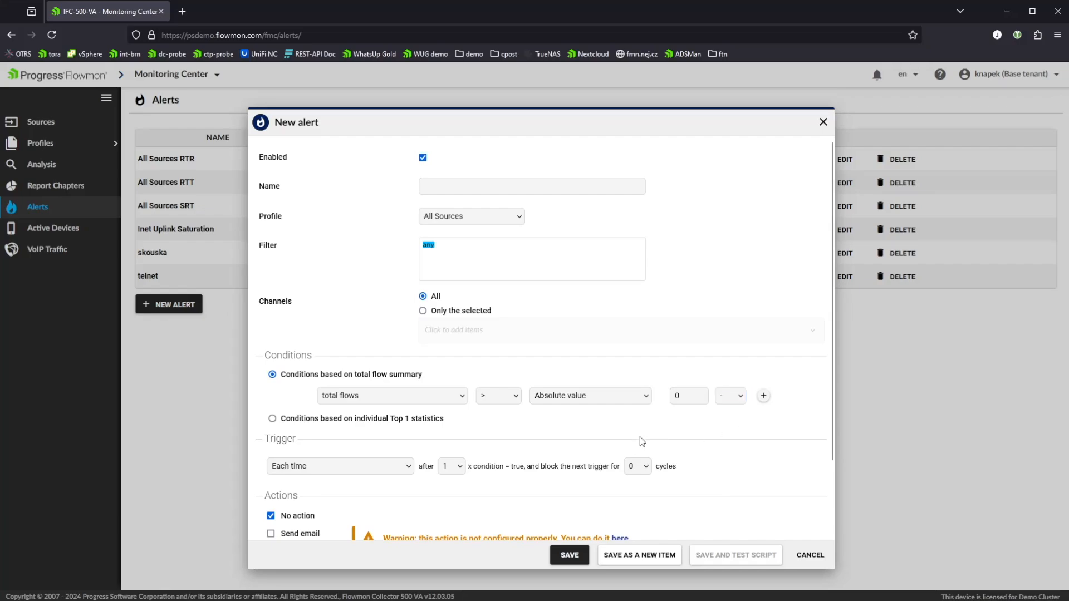
# Add a second total flow summary condition and review the operators that can join it to the first.
pyautogui.click(763, 396)
pyautogui.click(298, 425)
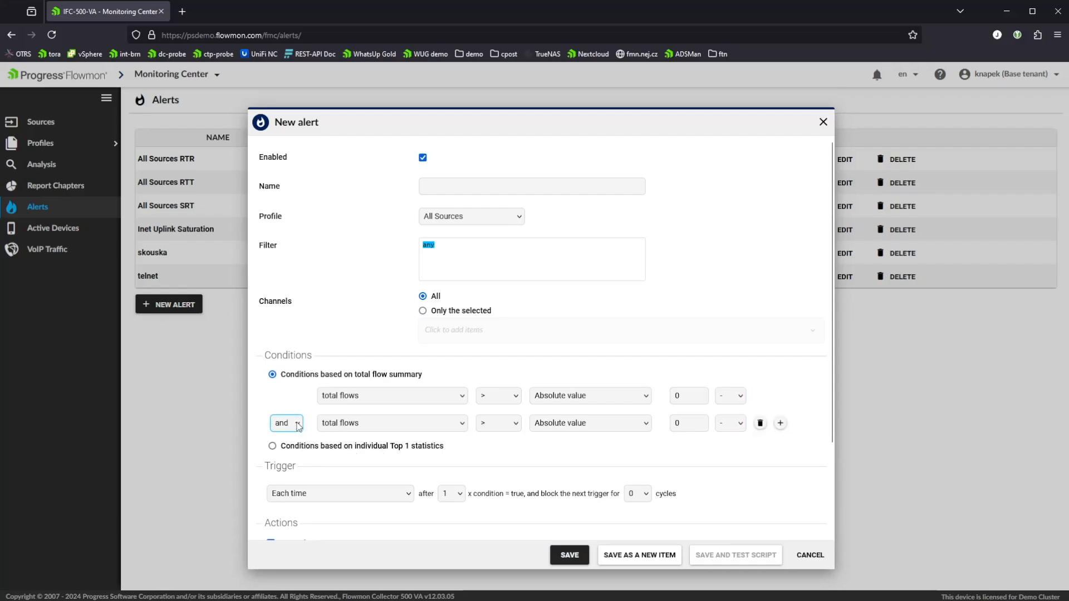
pyautogui.click(689, 473)
# Base the alert's conditions on individual Top 1 statistics and review the statistic and grouping choices.
pyautogui.click(273, 446)
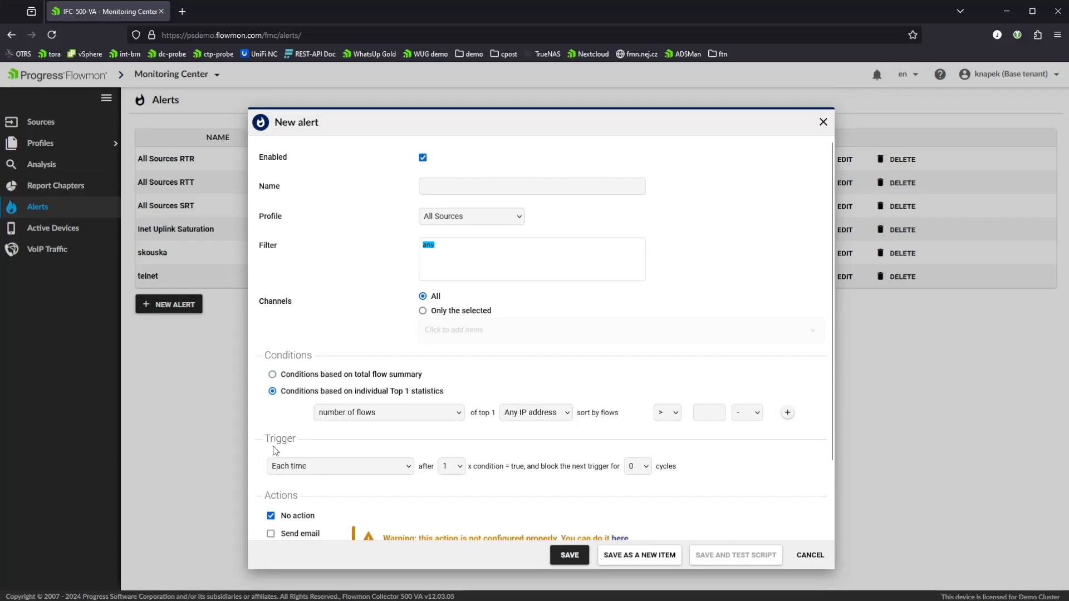
pyautogui.click(362, 411)
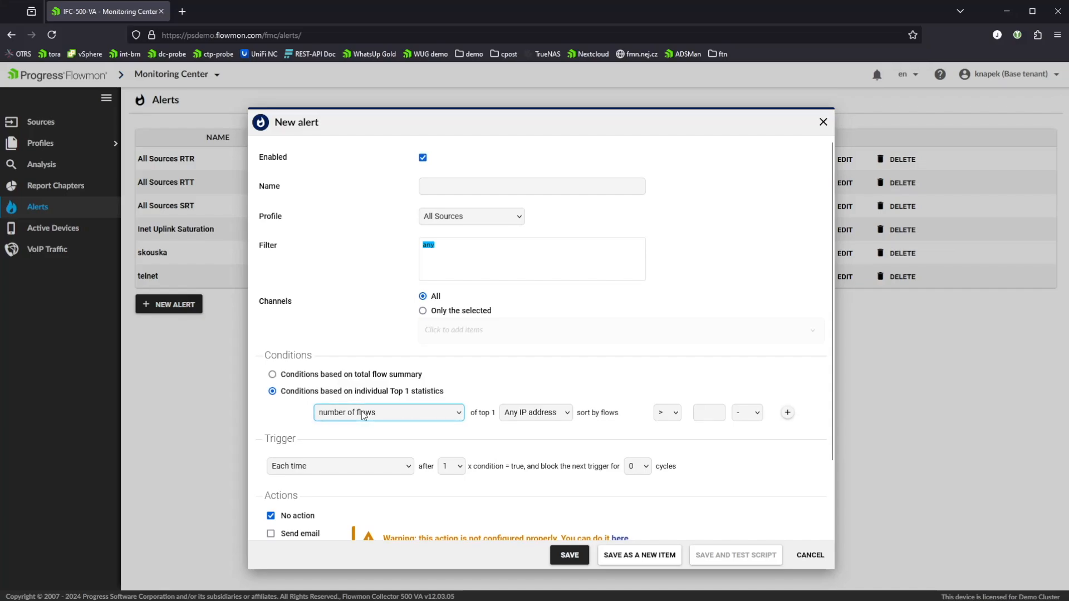
pyautogui.click(561, 416)
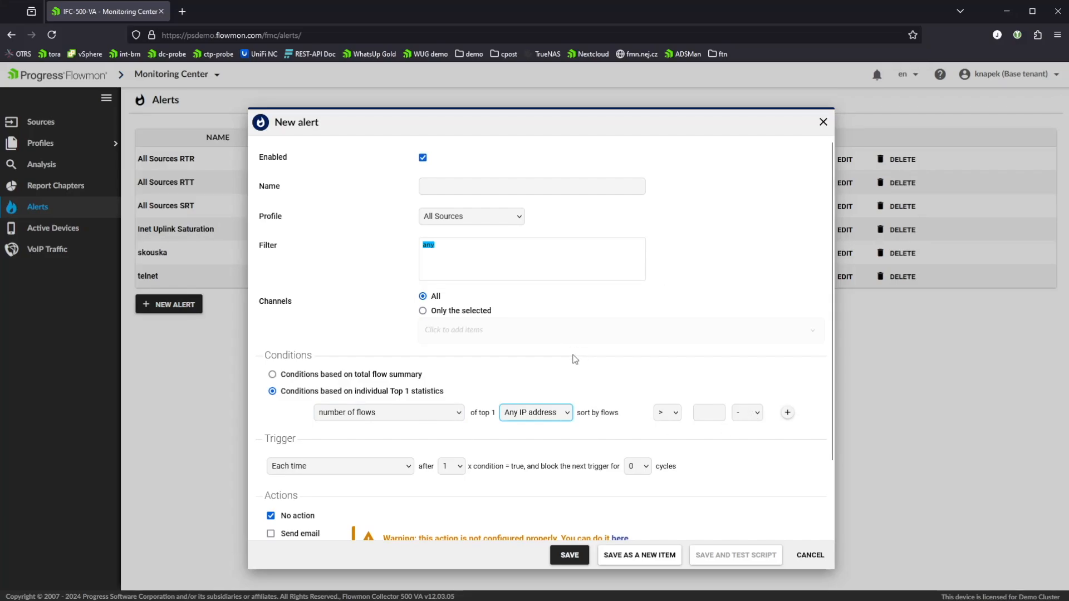
pyautogui.click(658, 346)
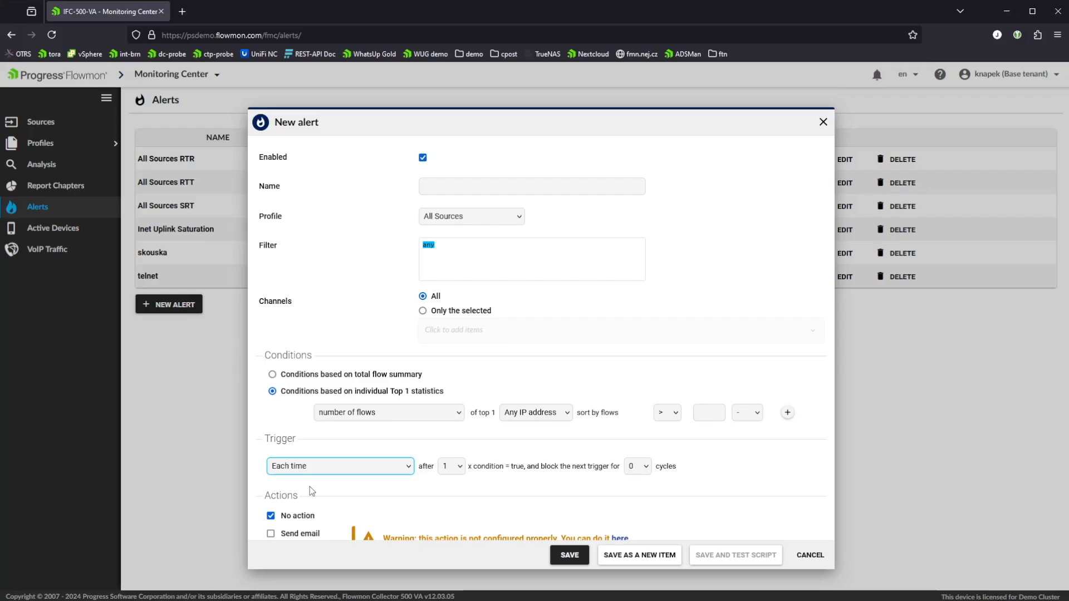
# Set the trigger to Once only while the condition is valid after 2 true conditions, and review the blocking cycle choices.
pyautogui.press('Down')
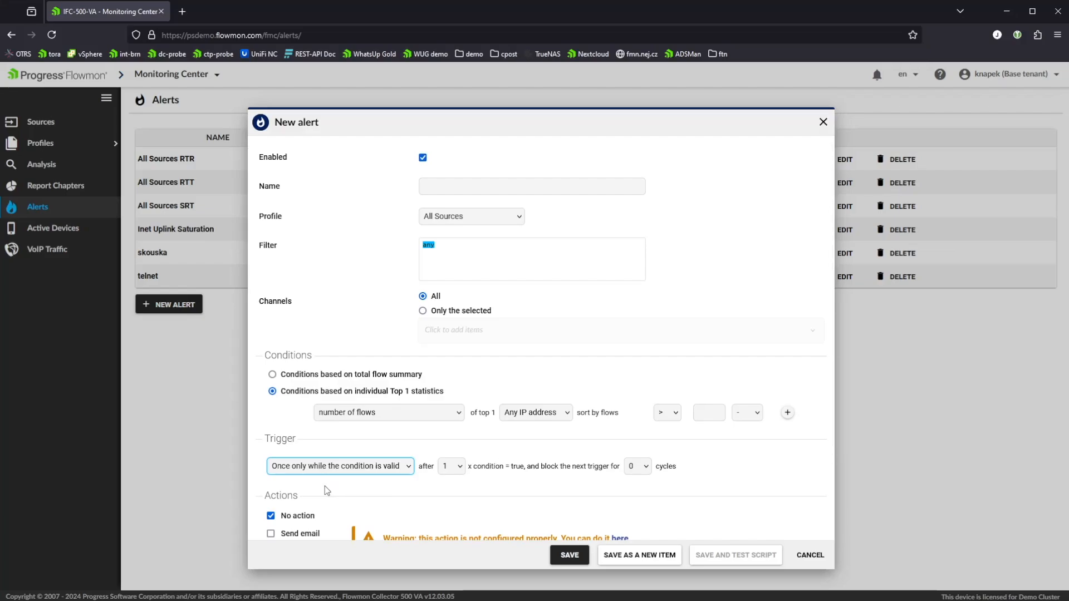
pyautogui.click(462, 466)
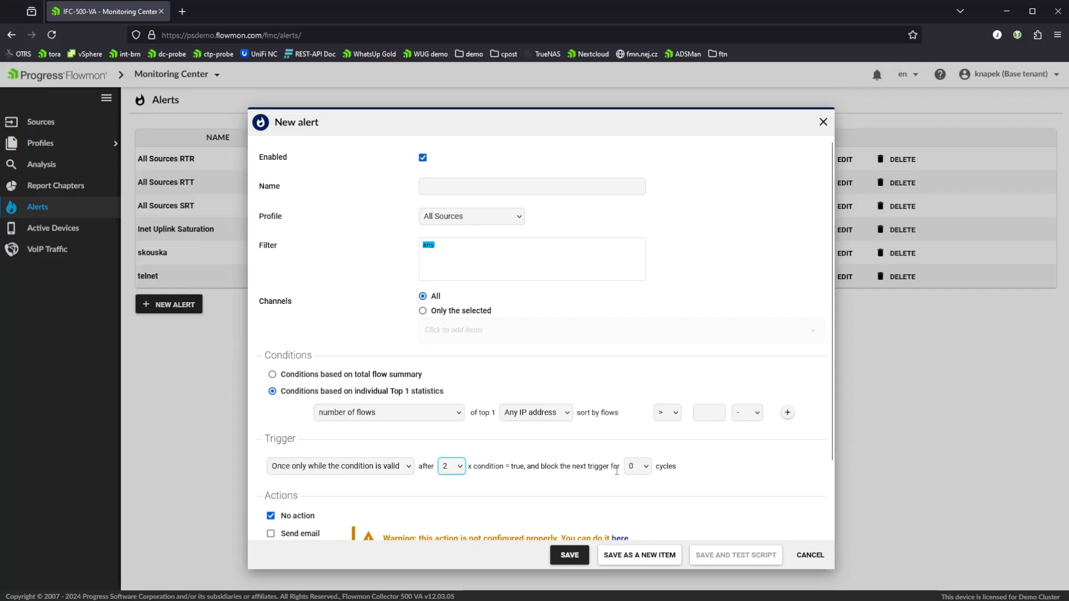
pyautogui.click(643, 467)
pyautogui.click(754, 478)
# Enable the Send email action to view its recipient, subject and GPG settings, and disable it again.
pyautogui.scroll(-3, 746, 478)
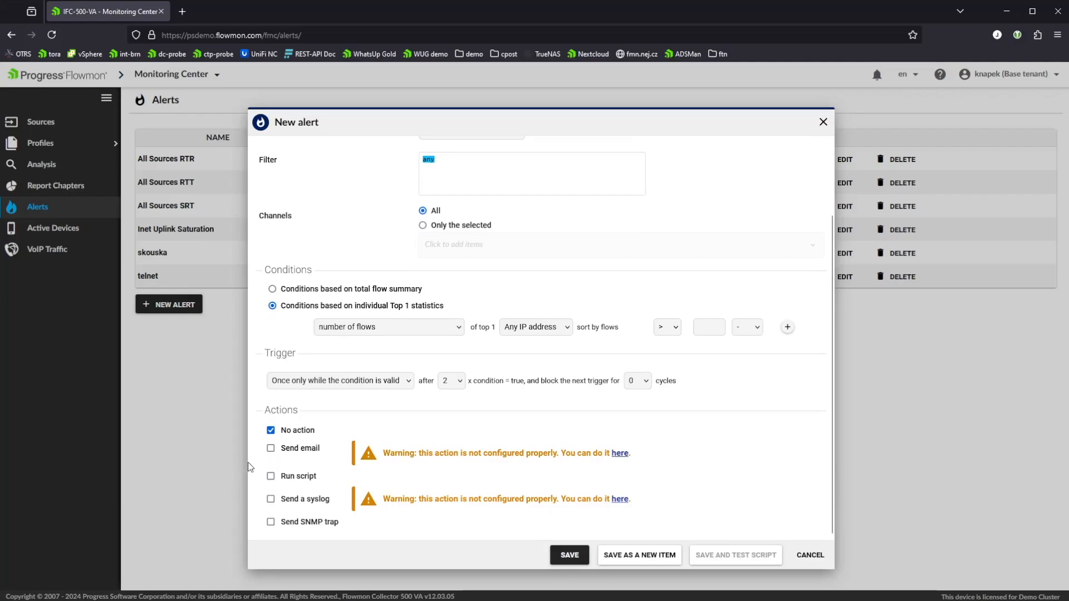
pyautogui.click(271, 449)
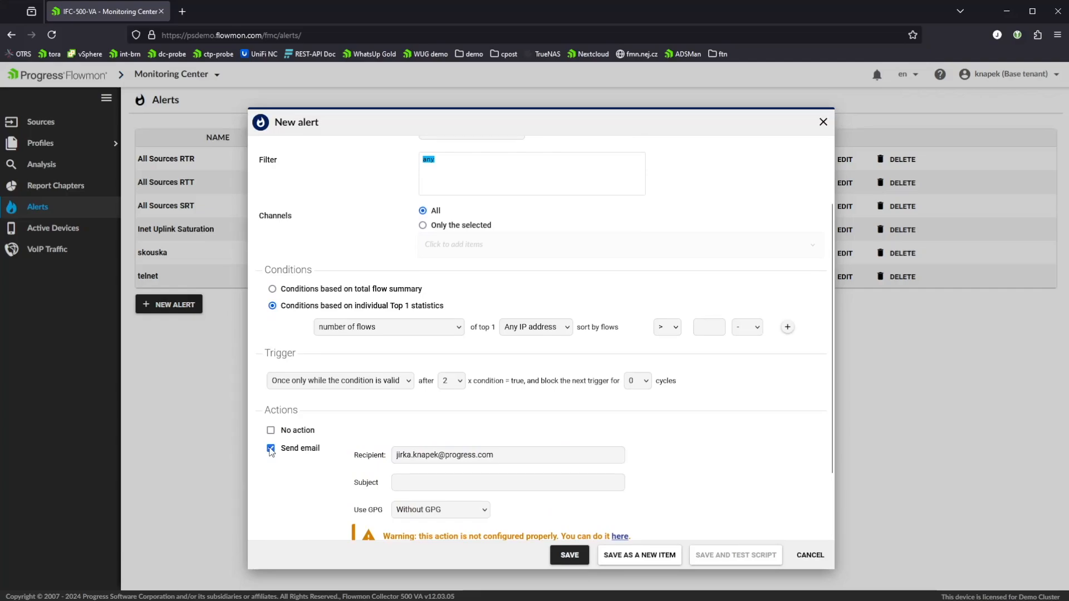
pyautogui.click(272, 449)
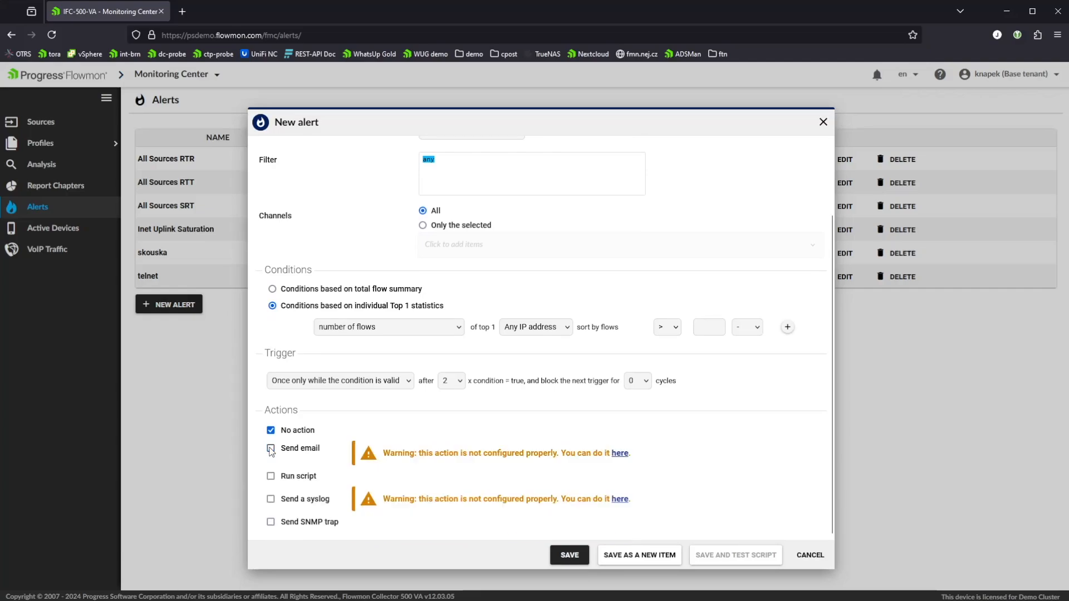
# Enable the Run script, Send a syslog and Send SNMP trap actions for the alert.
pyautogui.click(272, 477)
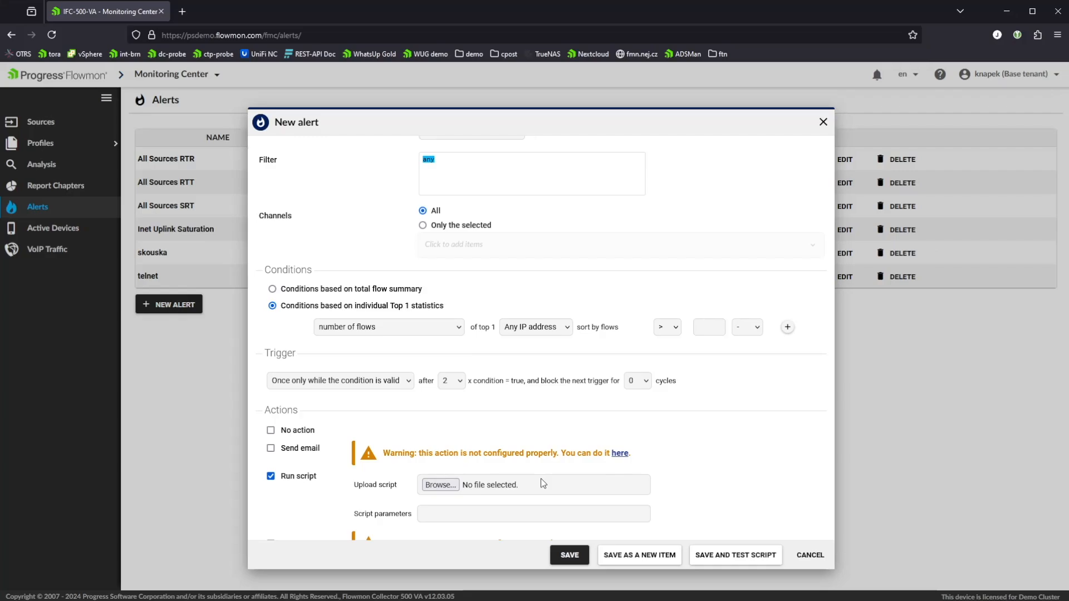
pyautogui.scroll(-2, 621, 355)
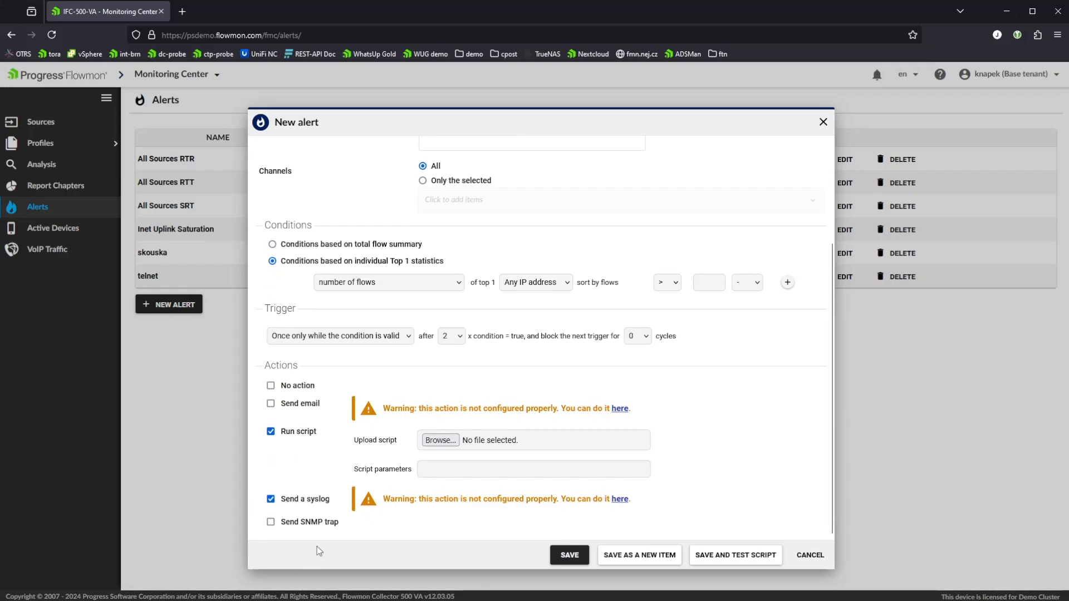
pyautogui.click(270, 521)
pyautogui.scroll(-1, 351, 500)
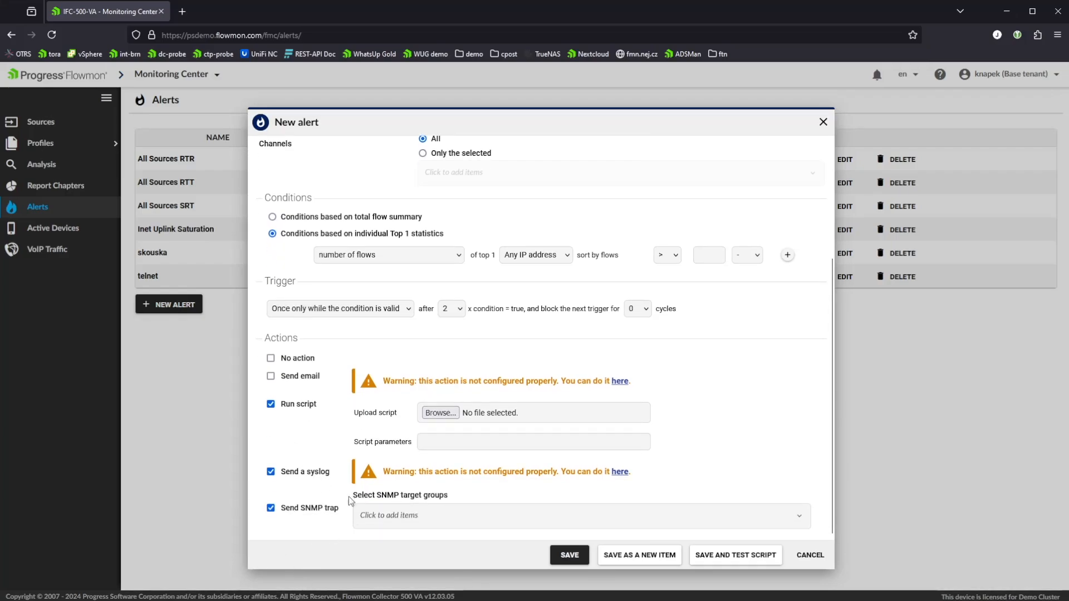
# Open the SNMP target group selection, view the available groups, and close it without choosing any.
pyautogui.click(516, 521)
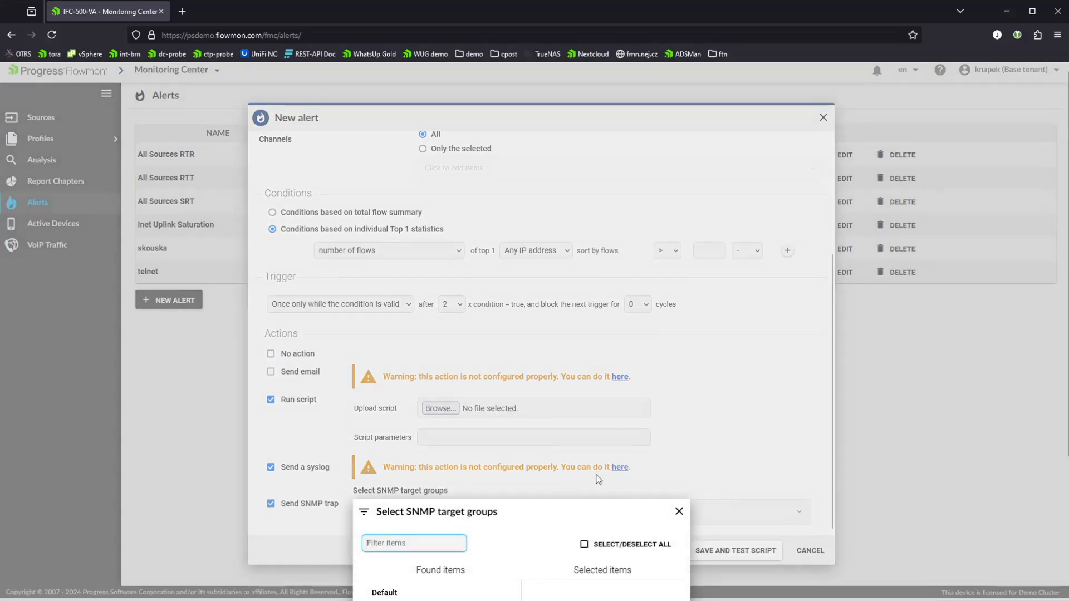
pyautogui.scroll(-2, 650, 467)
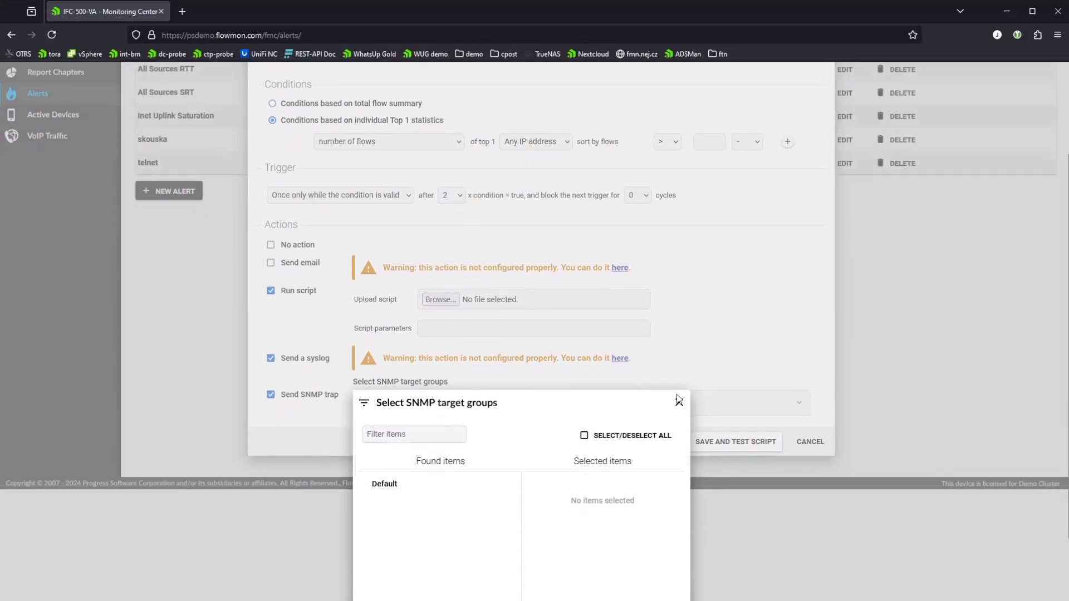
pyautogui.click(678, 403)
# Disable the script, syslog and SNMP trap actions, and cancel creating the new alert.
pyautogui.click(273, 407)
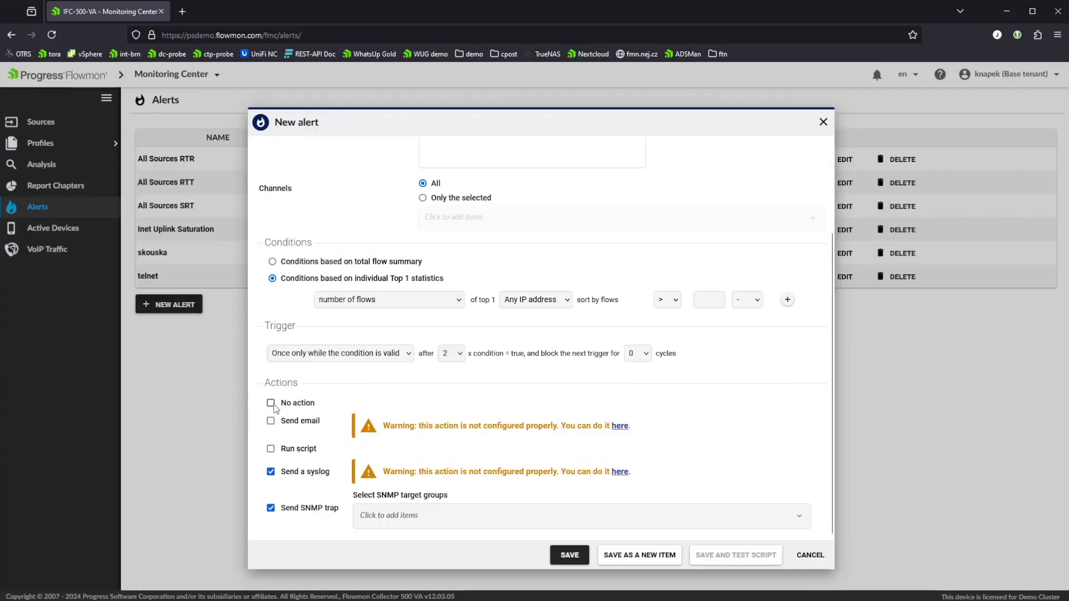
pyautogui.click(271, 450)
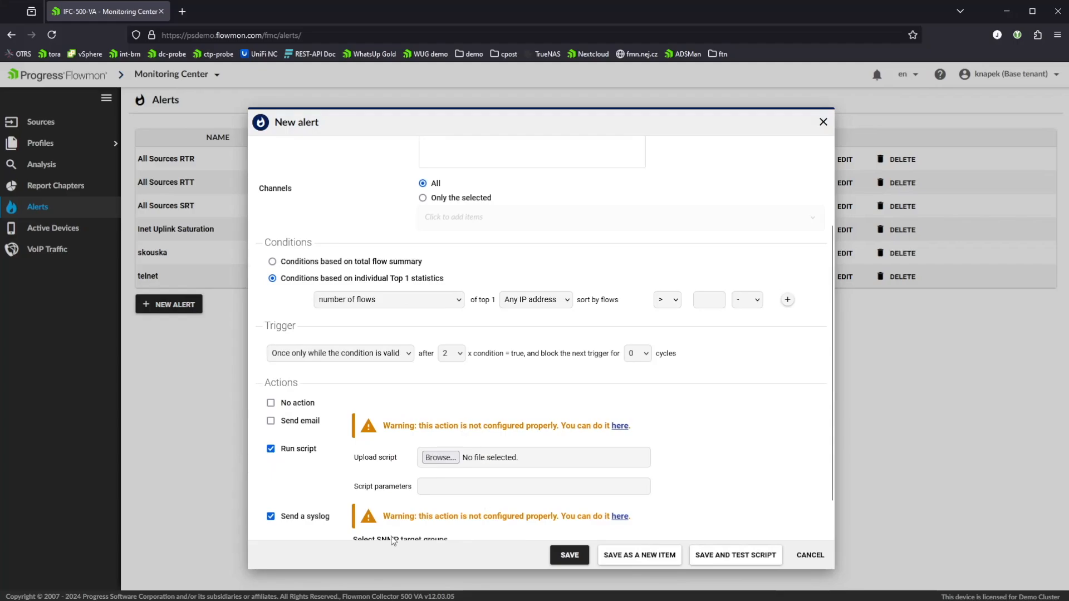
pyautogui.click(271, 448)
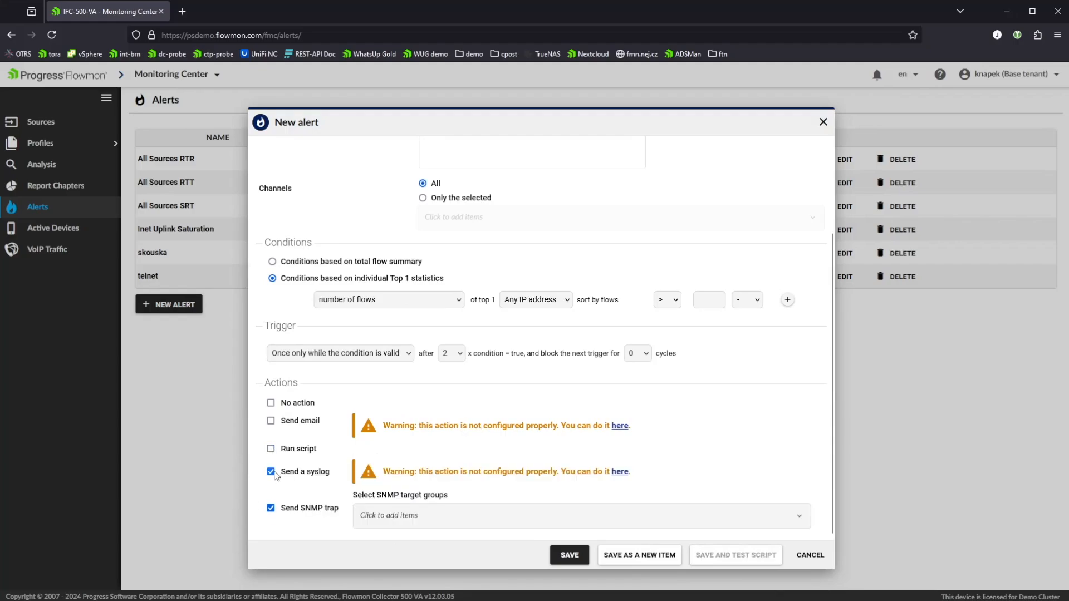
pyautogui.click(272, 508)
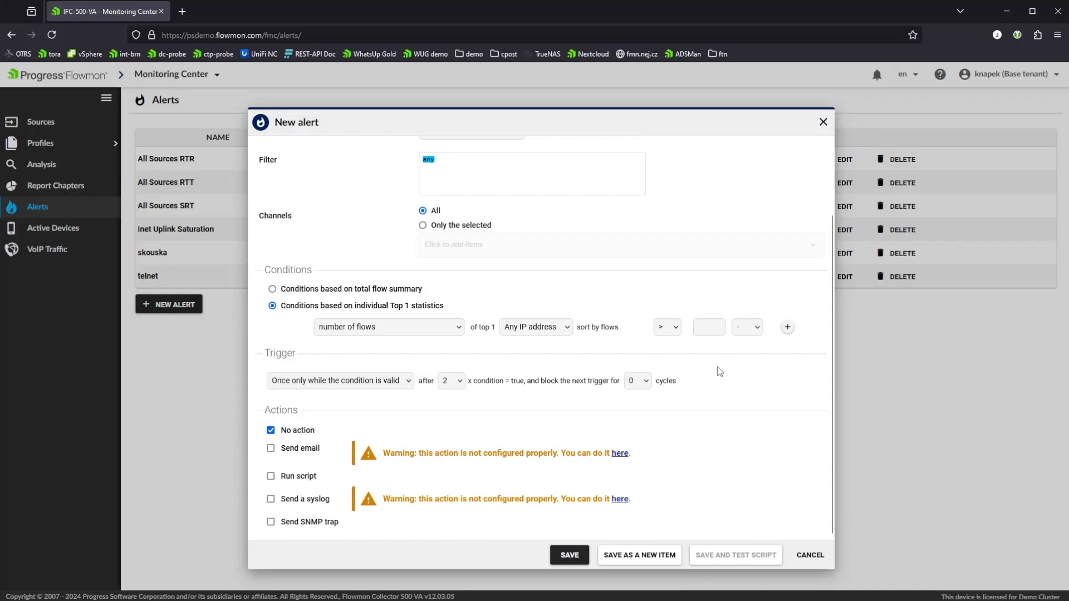
pyautogui.click(810, 556)
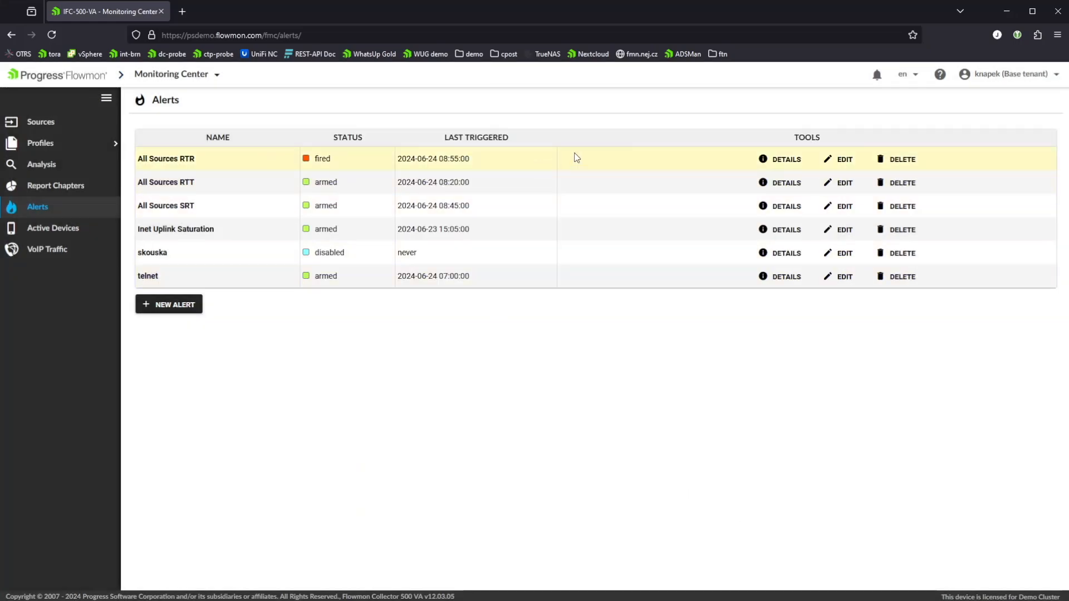
# Open the details of the Inet Uplink Saturation alert and examine its condition, chart, and flow, packet and traffic statistics.
pyautogui.click(778, 230)
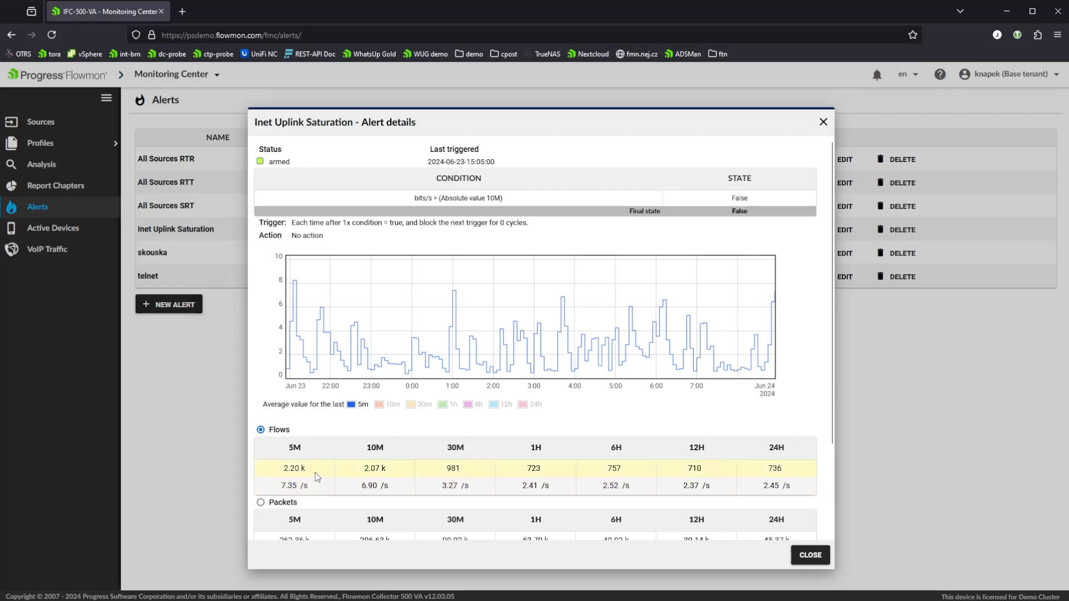
pyautogui.scroll(-2, 315, 473)
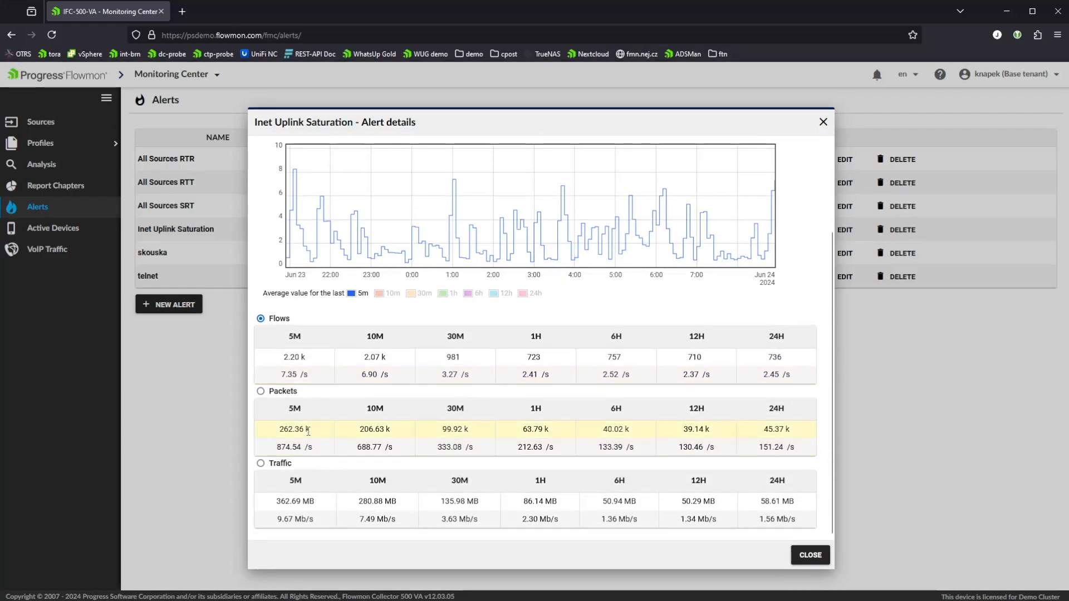
pyautogui.scroll(1, 315, 511)
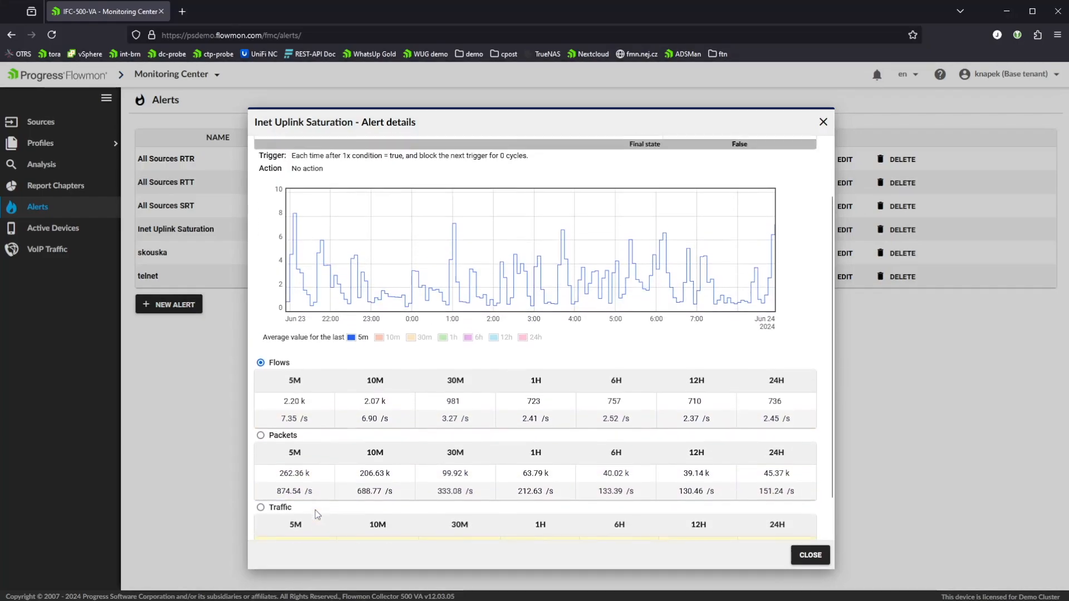
pyautogui.scroll(2, 315, 510)
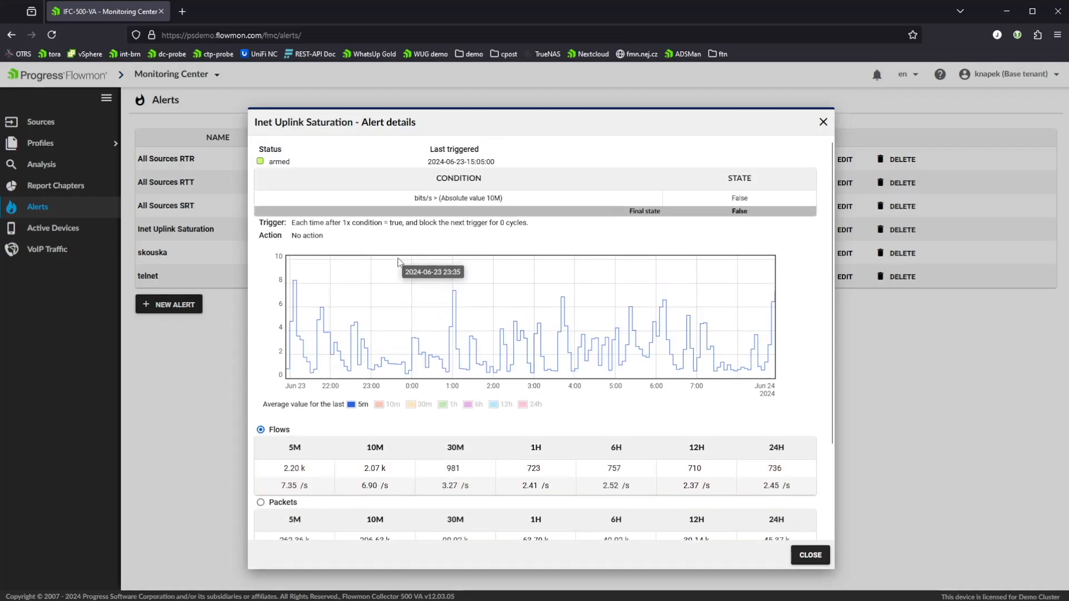
pyautogui.scroll(-2, 412, 262)
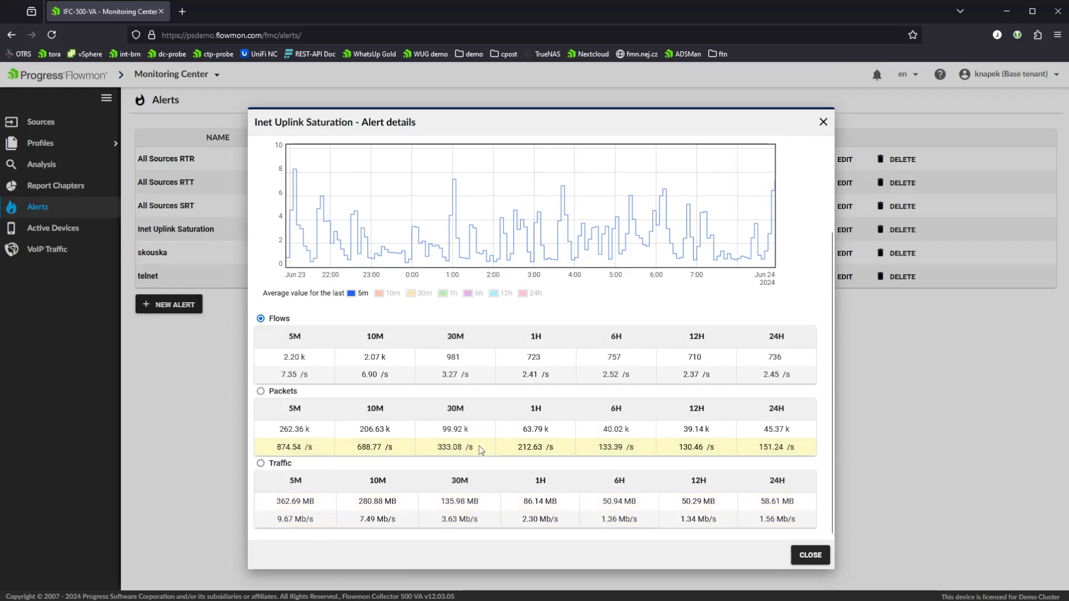
pyautogui.scroll(3, 482, 450)
# Show the 10m, 30m, 1h, 6h, 12h and 24h average values in the alert's chart.
pyautogui.click(387, 405)
pyautogui.click(414, 406)
pyautogui.click(454, 407)
pyautogui.click(477, 406)
pyautogui.click(495, 406)
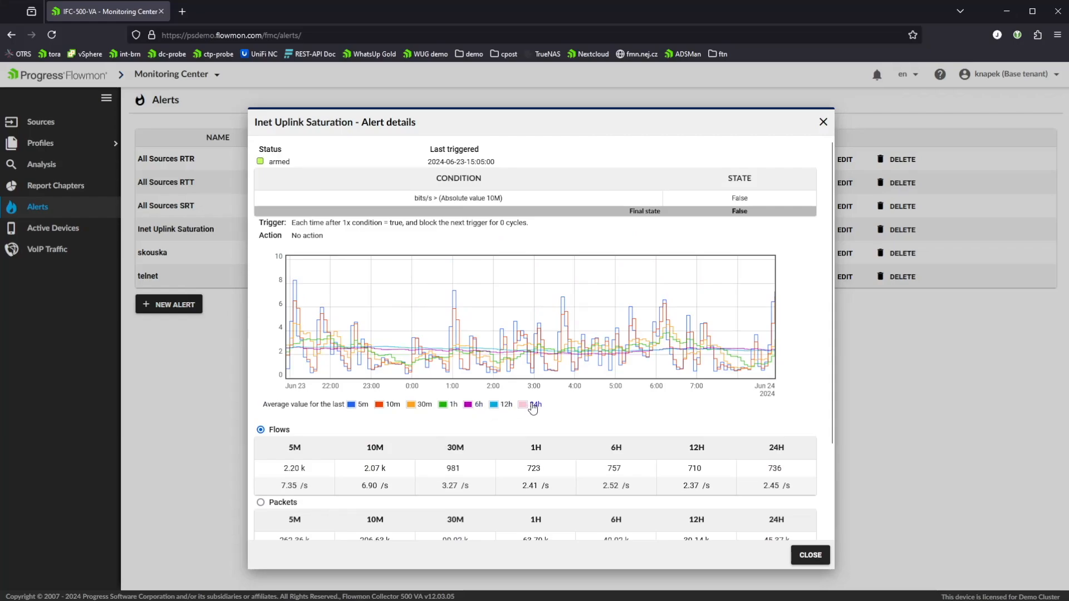
pyautogui.click(532, 406)
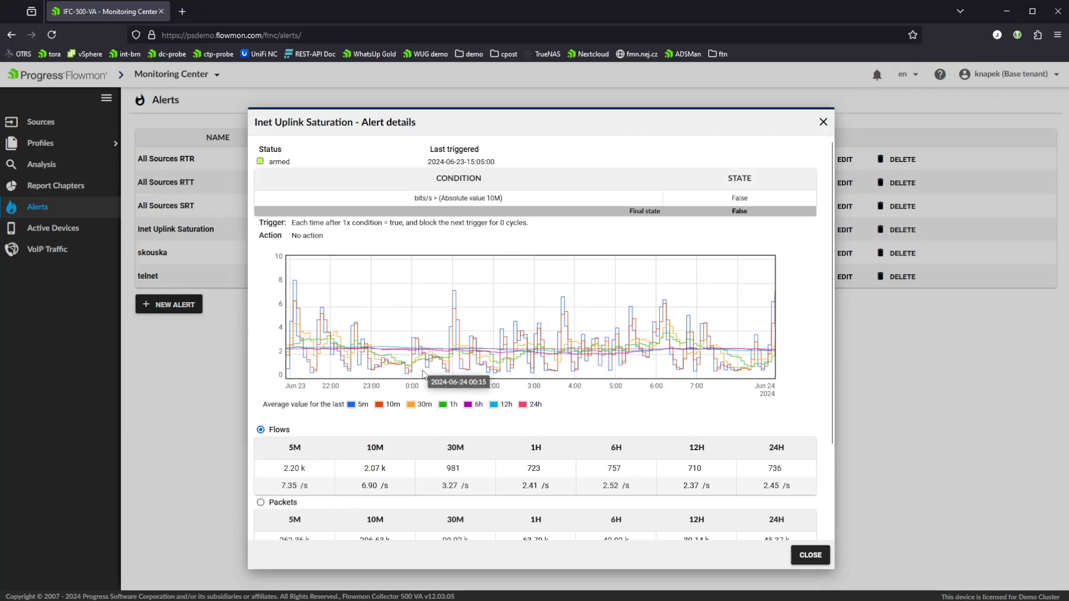
pyautogui.scroll(-2, 422, 370)
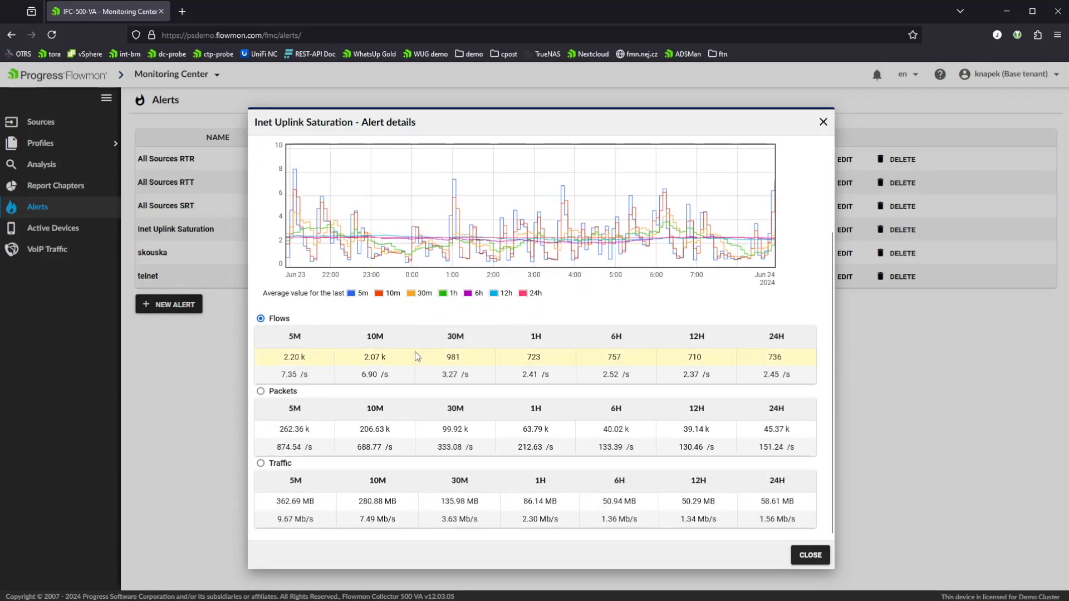